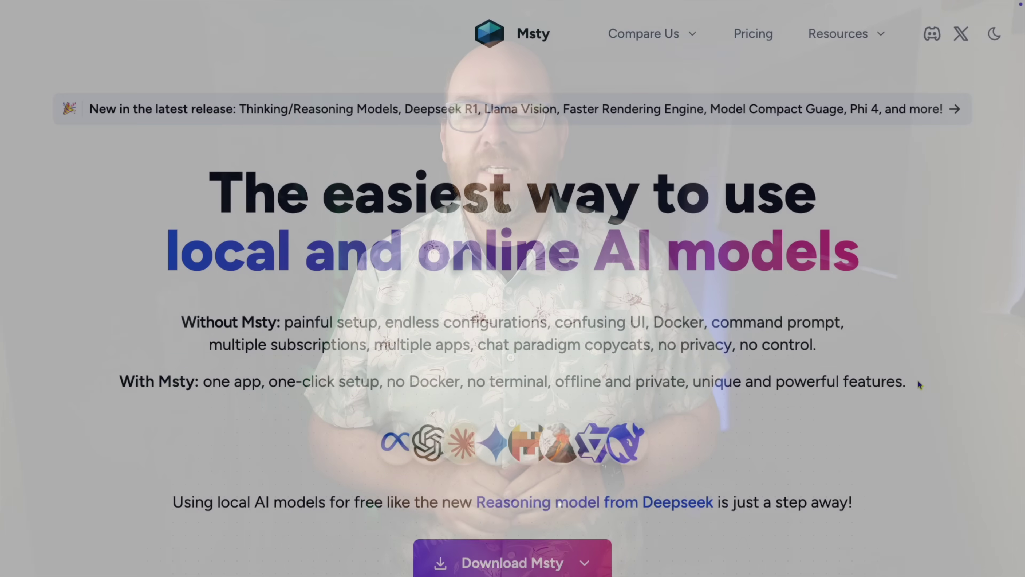
Step: Scroll the Videos tab back to uploads from 9–10 months ago and open 'This may be my favorite simple Ollama GUI'
{"action": "scroll", "coordinate": [917, 382], "scroll_direction": "down", "scroll_amount": 10}
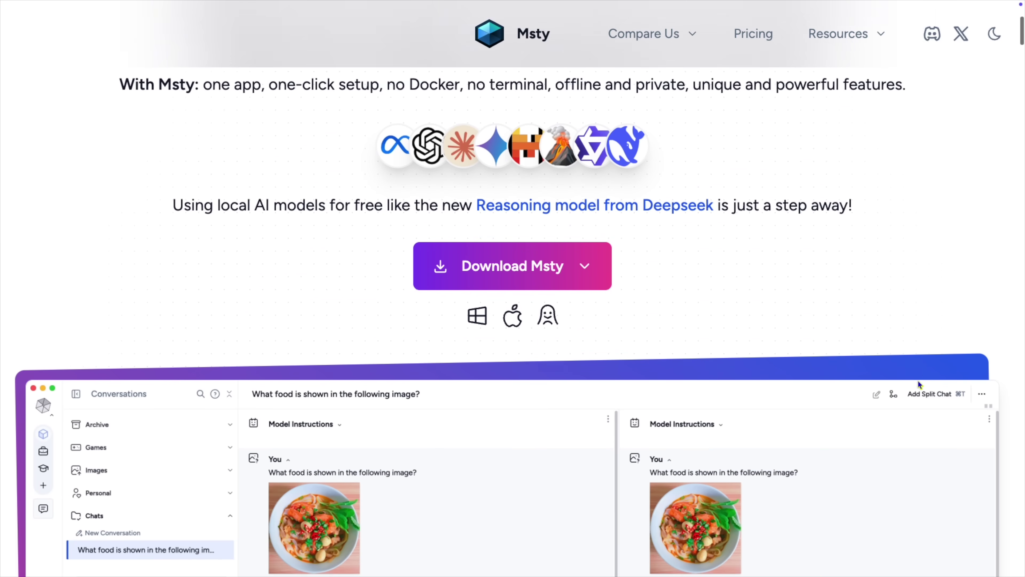
{"action": "scroll", "coordinate": [918, 382], "scroll_direction": "down", "scroll_amount": 6}
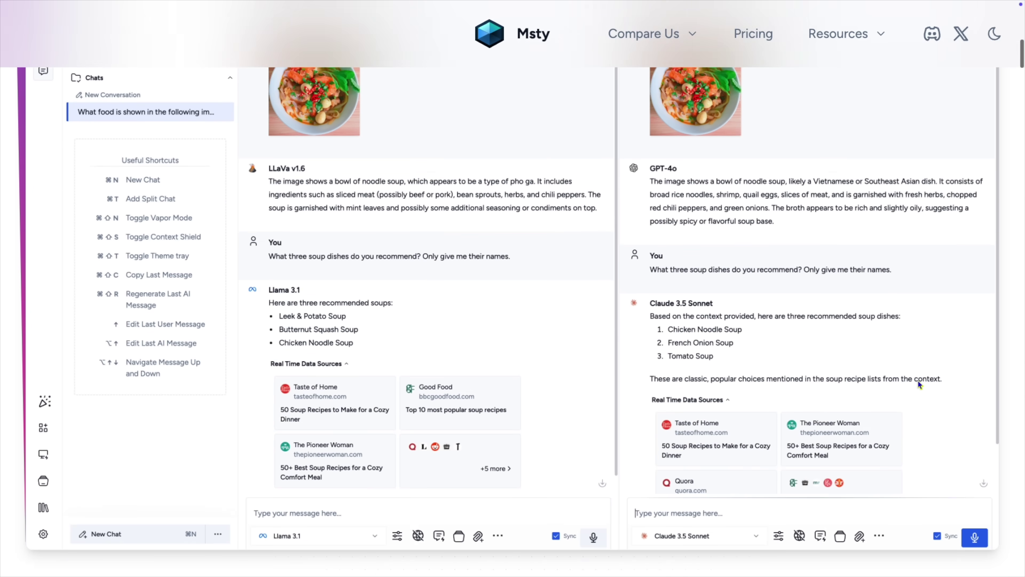
{"action": "scroll", "coordinate": [918, 383], "scroll_direction": "down", "scroll_amount": 9}
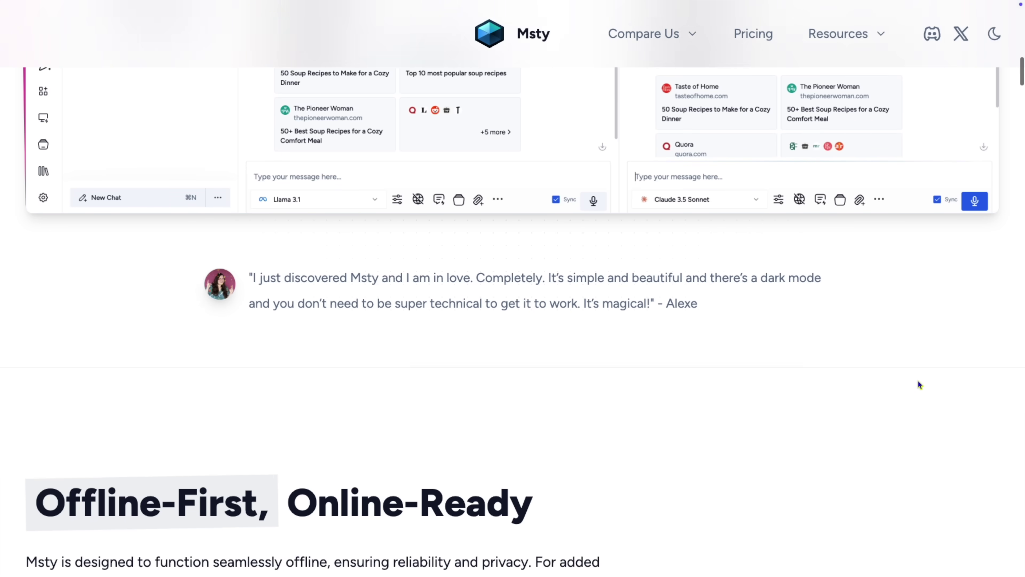
{"action": "scroll", "coordinate": [918, 379], "scroll_direction": "down", "scroll_amount": 9}
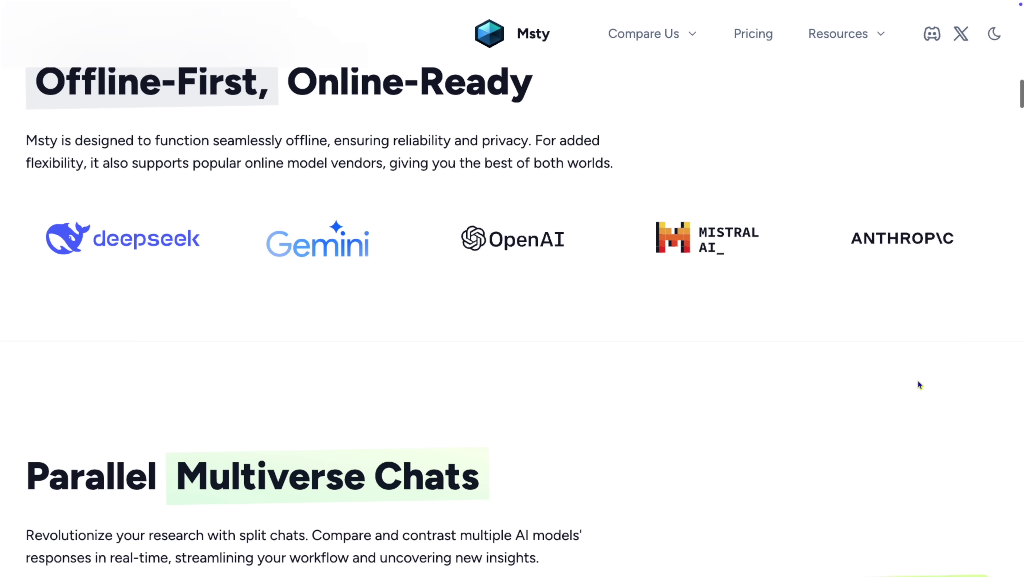
{"action": "scroll", "coordinate": [918, 380], "scroll_direction": "down", "scroll_amount": 7}
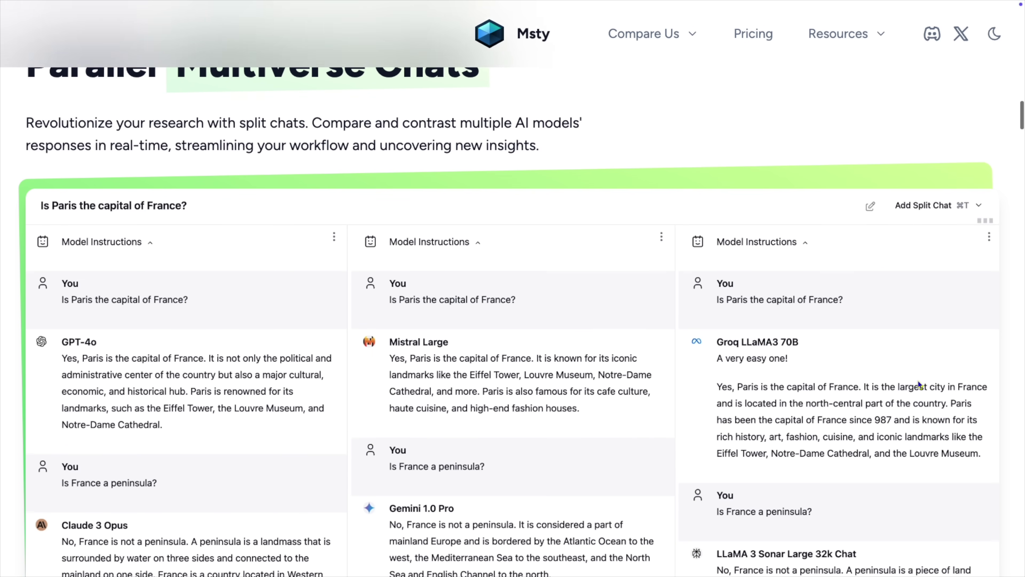
{"action": "scroll", "coordinate": [917, 380], "scroll_direction": "down", "scroll_amount": 7}
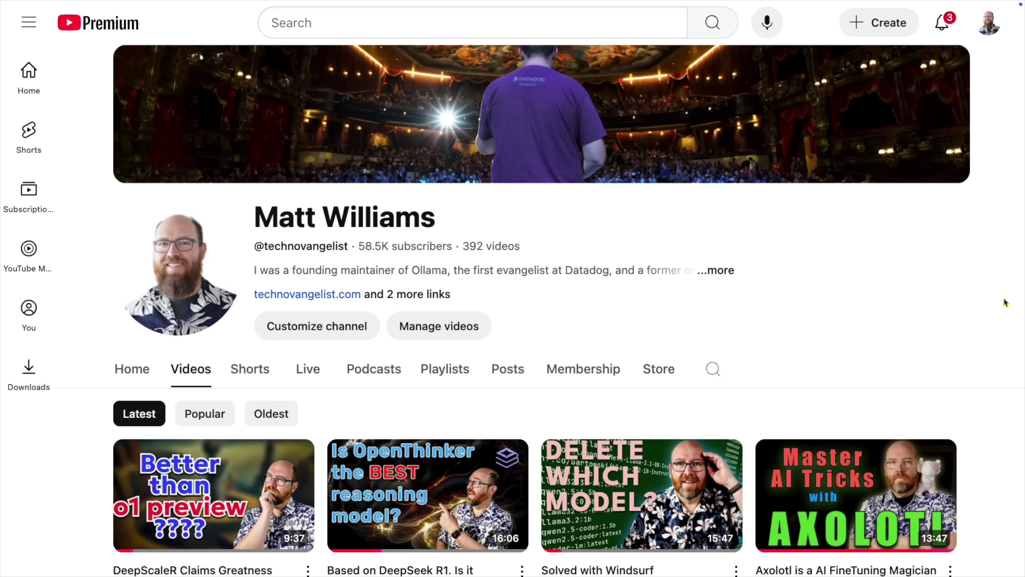
{"action": "scroll", "coordinate": [1005, 302], "scroll_direction": "down", "scroll_amount": 10}
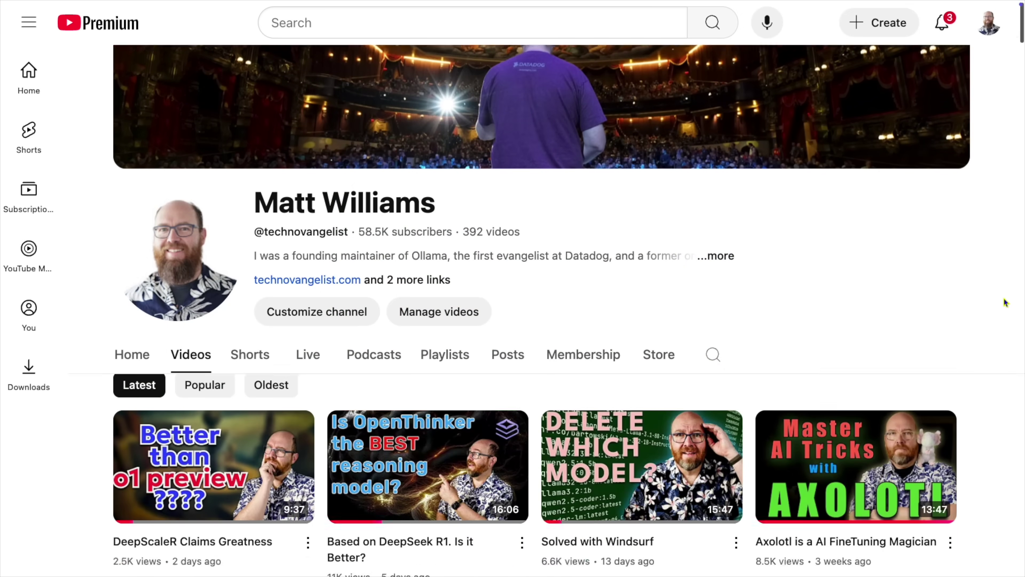
{"action": "scroll", "coordinate": [1005, 302], "scroll_direction": "down", "scroll_amount": 20}
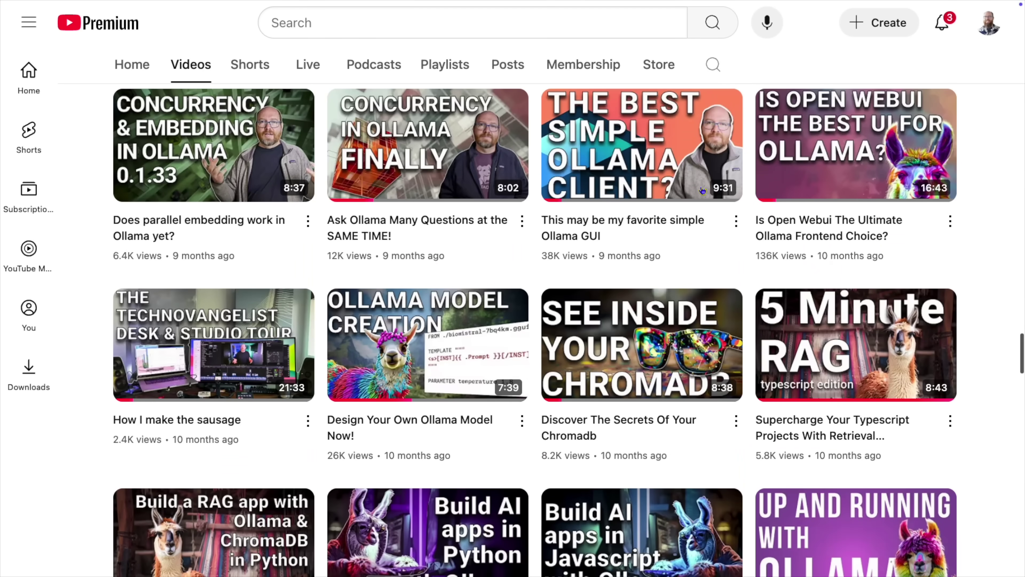
{"action": "left_click", "coordinate": [603, 222]}
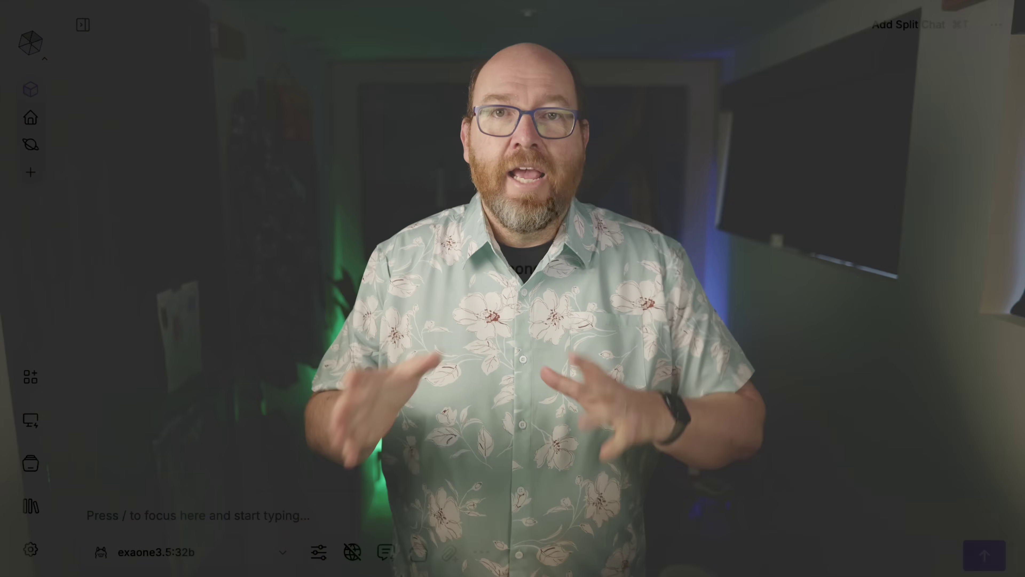
Step: Ask exaone3.5:32b 'what are the key principles of machine learning'
{"action": "left_click", "coordinate": [352, 509]}
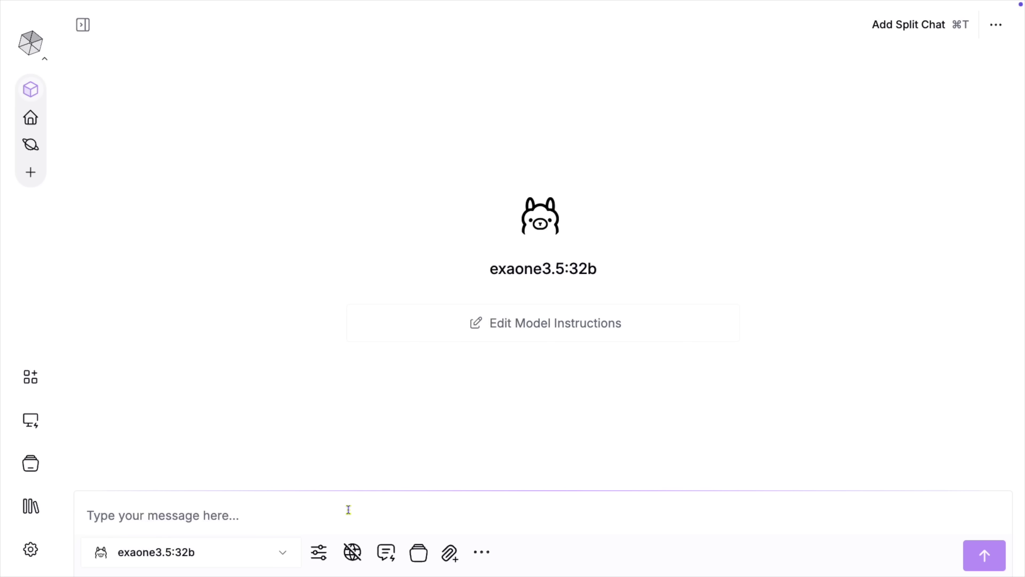
{"action": "type", "text": "what are the key princ"}
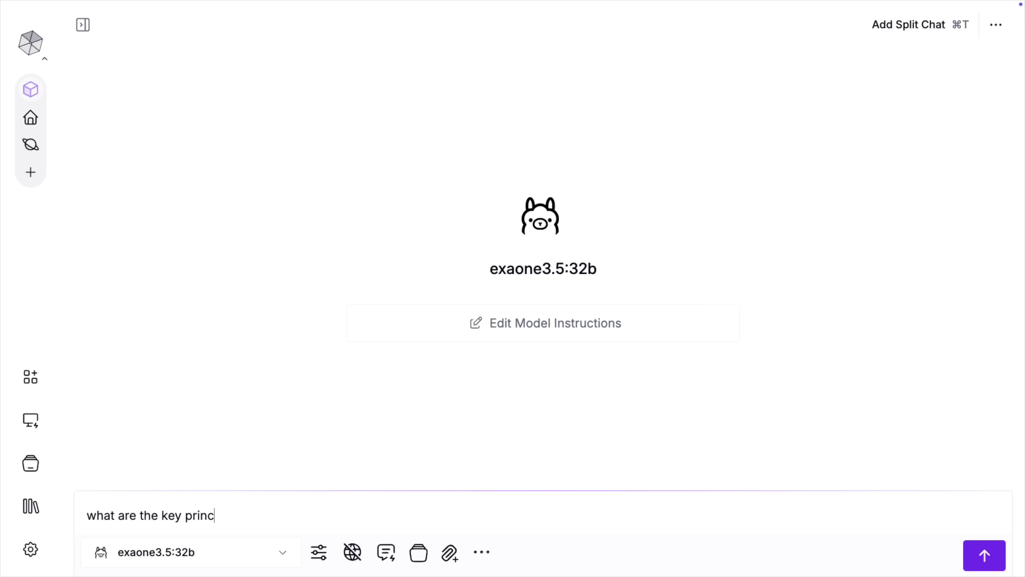
{"action": "type", "text": "iples of machine learning"}
{"action": "key", "text": "Return"}
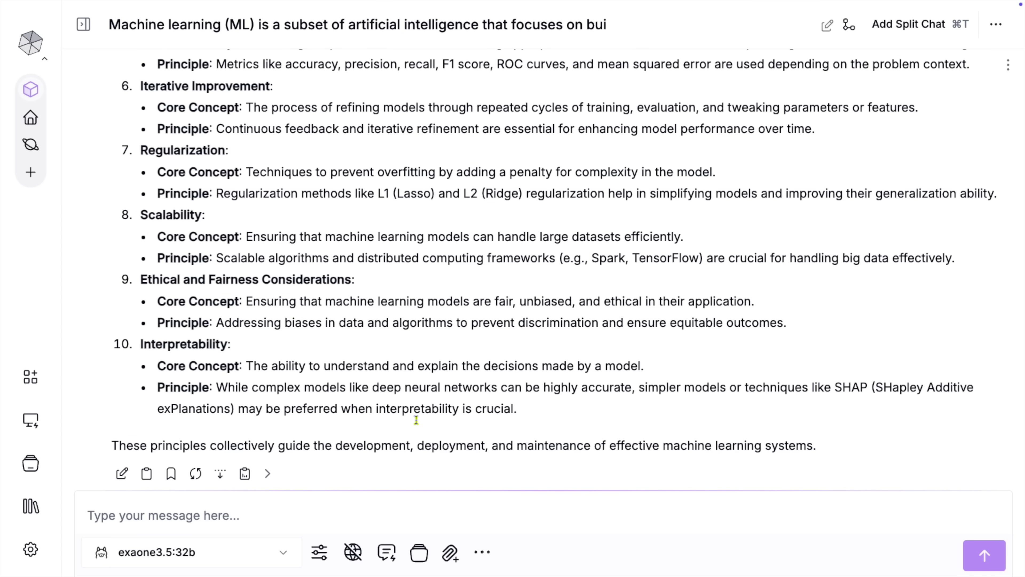
Step: Delve into 'neural networks' from the reply, then into 'input layer' in the side chat
{"action": "left_click_drag", "start_coordinate": [403, 387], "coordinate": [496, 387]}
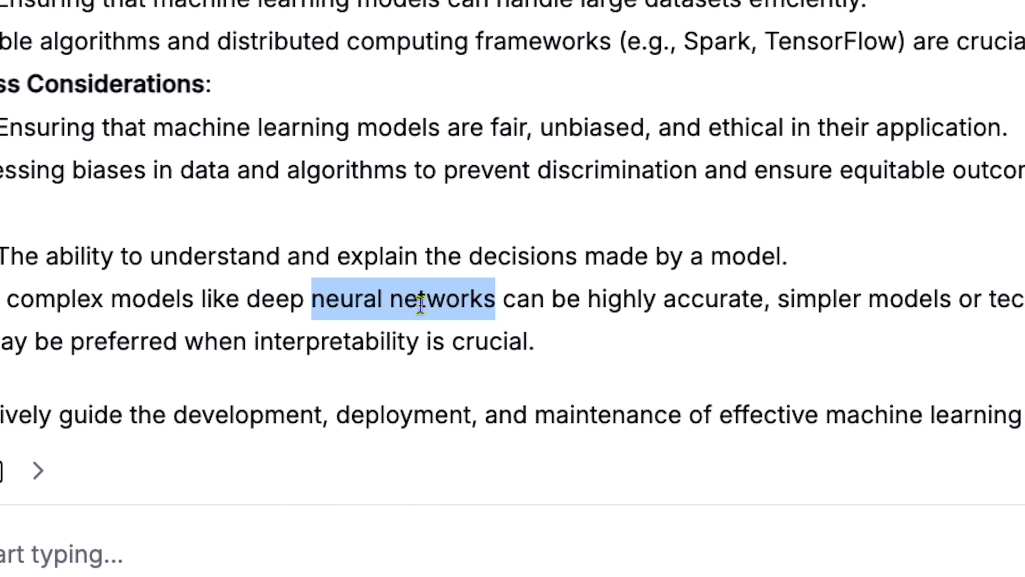
{"action": "right_click", "coordinate": [422, 311]}
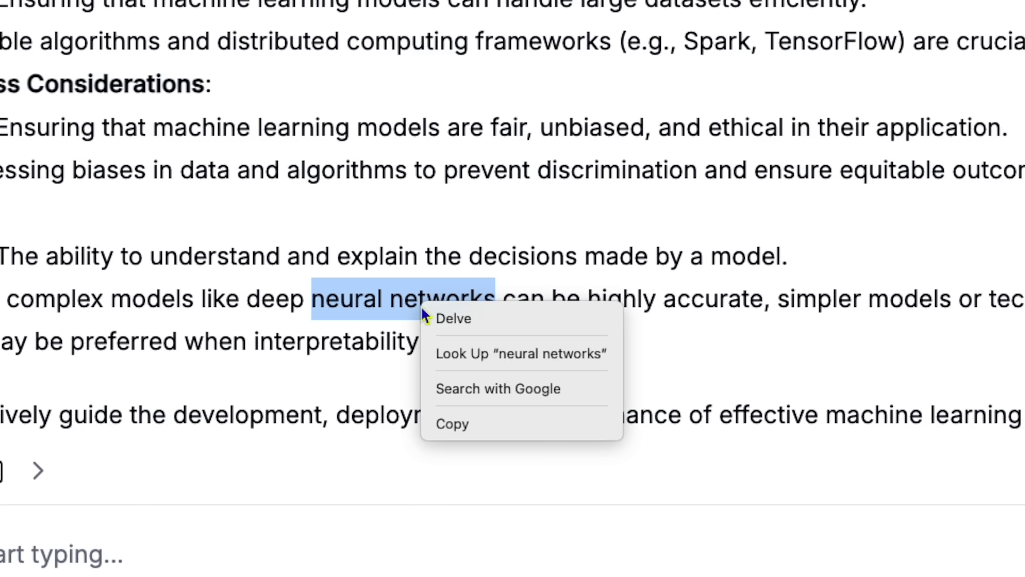
{"action": "left_click", "coordinate": [445, 327]}
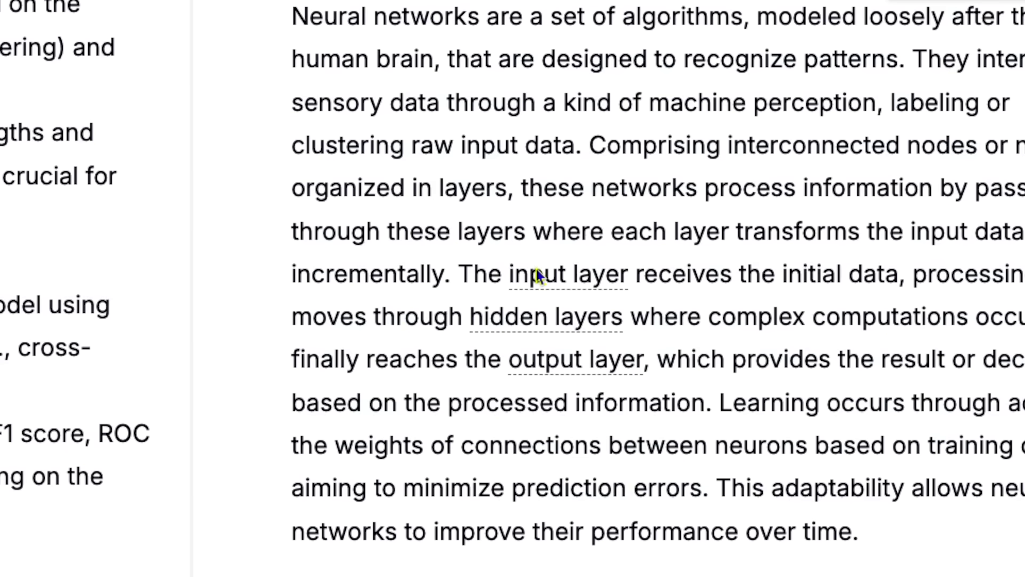
{"action": "left_click", "coordinate": [537, 276]}
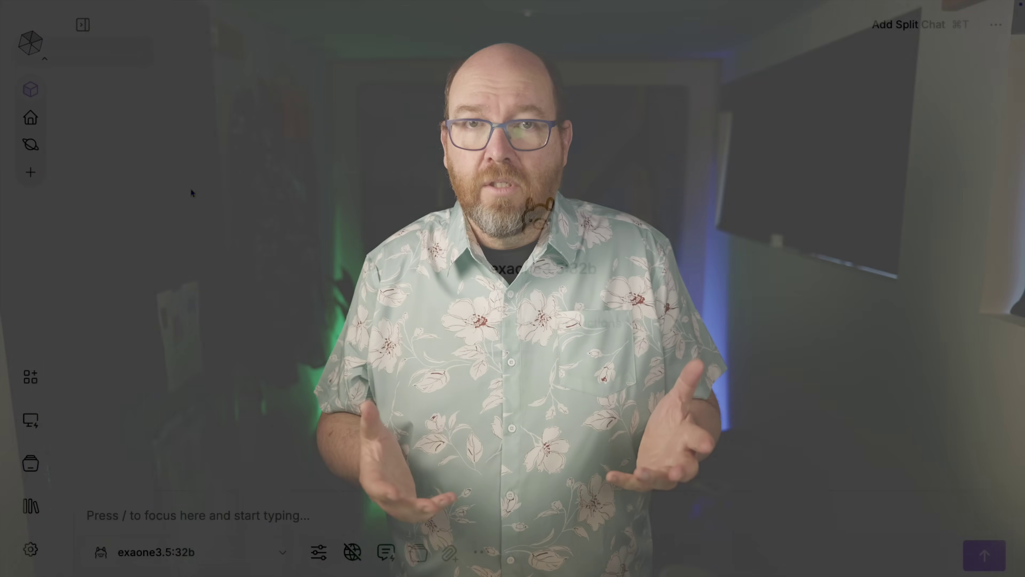
Step: Request a Python function that returns the definition of any word passed as an argument
{"action": "type", "text": "a python function that gets the definition of any word provided as a argument"}
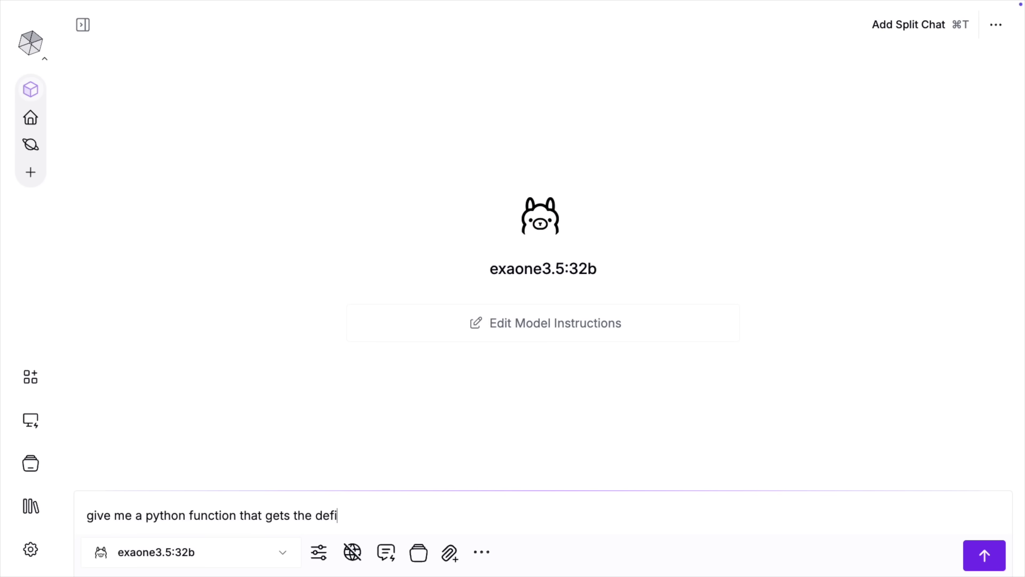
{"action": "key", "text": "Return"}
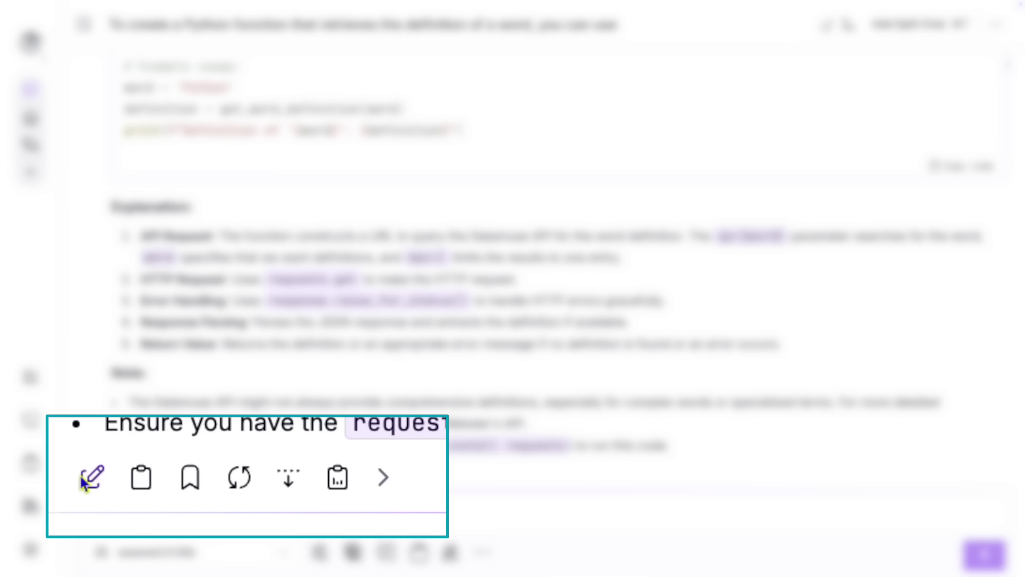
Step: Edit the reply inline to rename get_word_definition to define_word and save it
{"action": "left_click", "coordinate": [119, 471]}
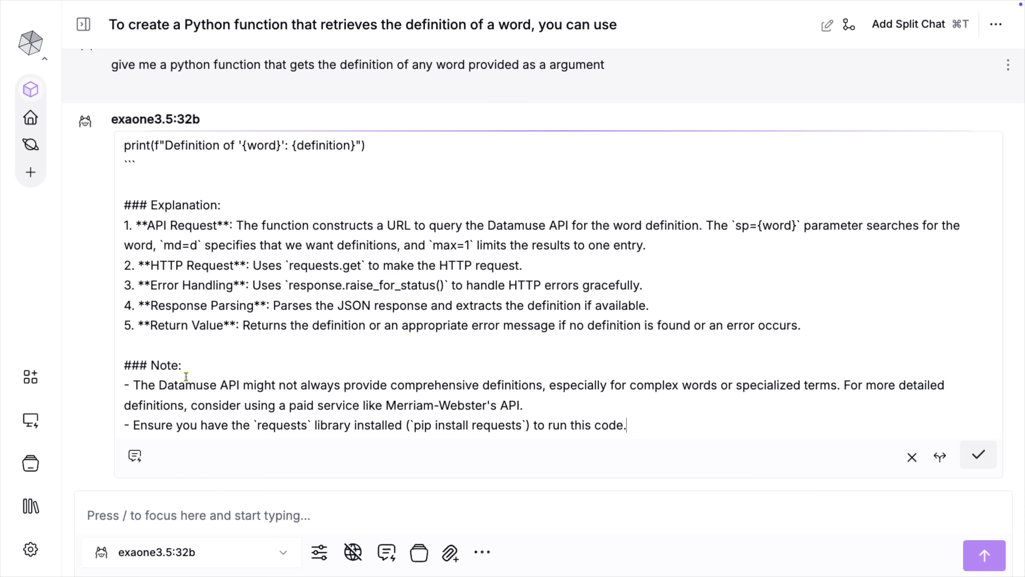
{"action": "scroll", "coordinate": [186, 376], "scroll_direction": "up", "scroll_amount": 15}
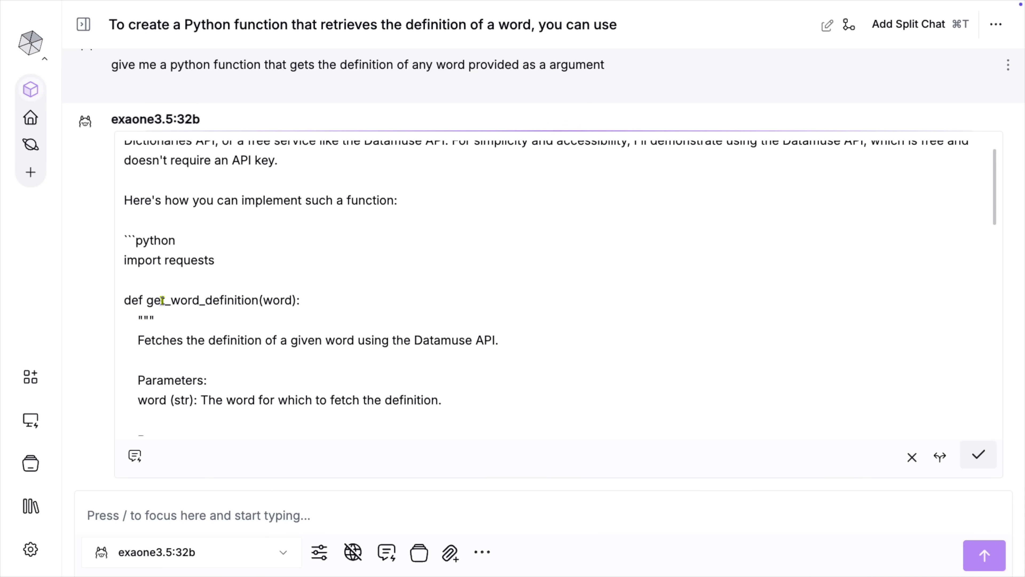
{"action": "double_click", "coordinate": [161, 300]}
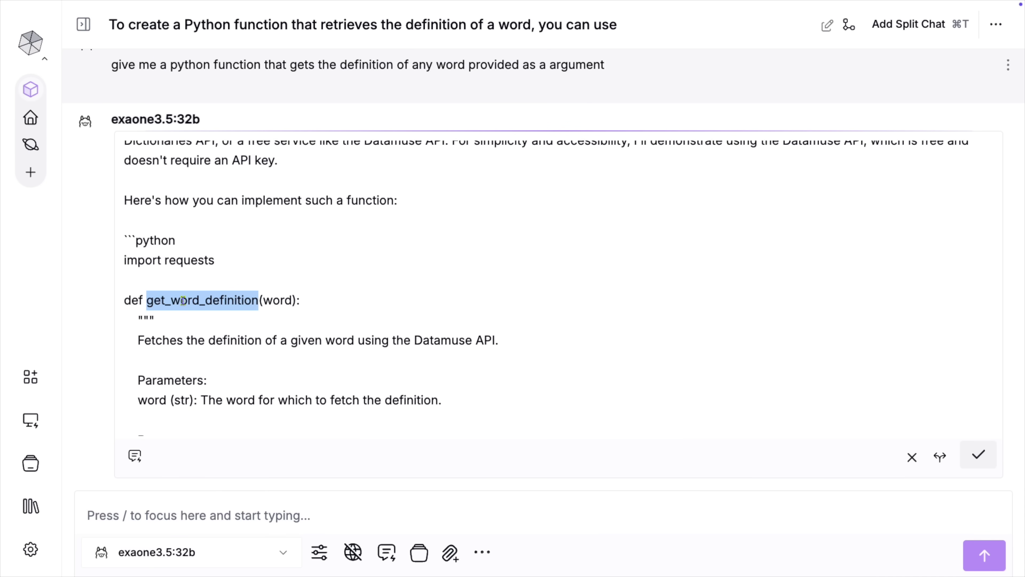
{"action": "type", "text": "define_word"}
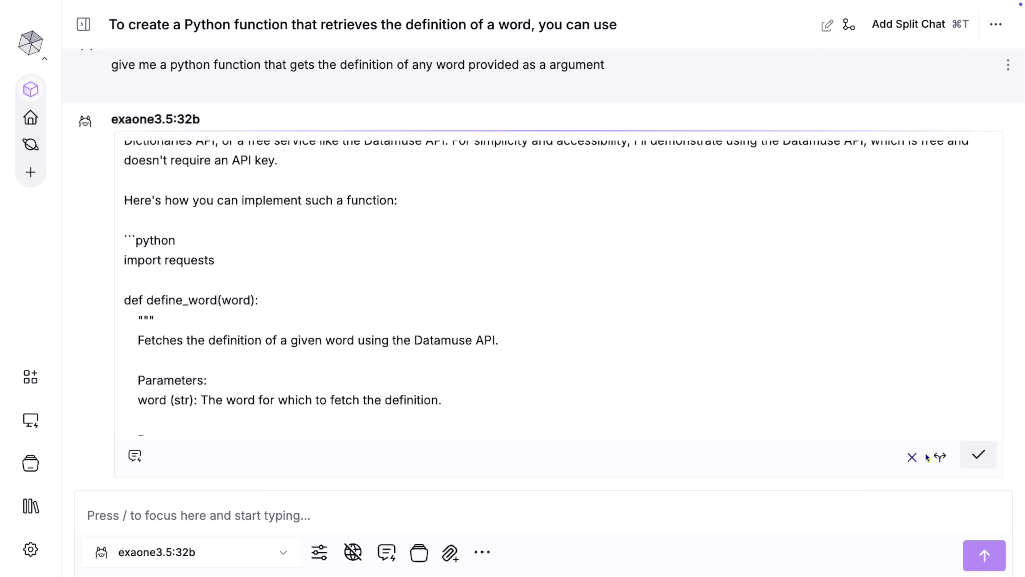
{"action": "left_click", "coordinate": [970, 456]}
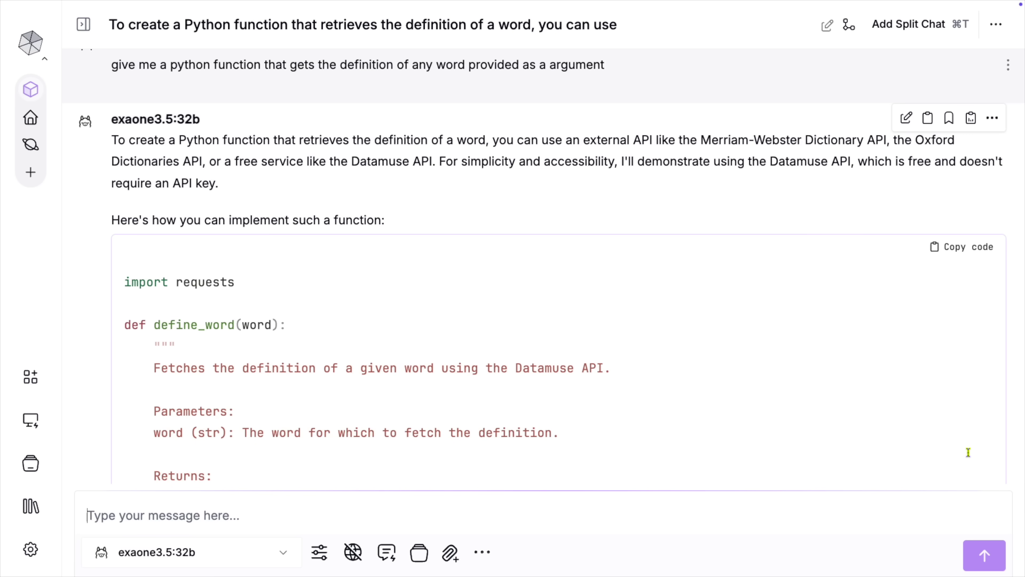
{"action": "scroll", "coordinate": [968, 453], "scroll_direction": "down", "scroll_amount": 20}
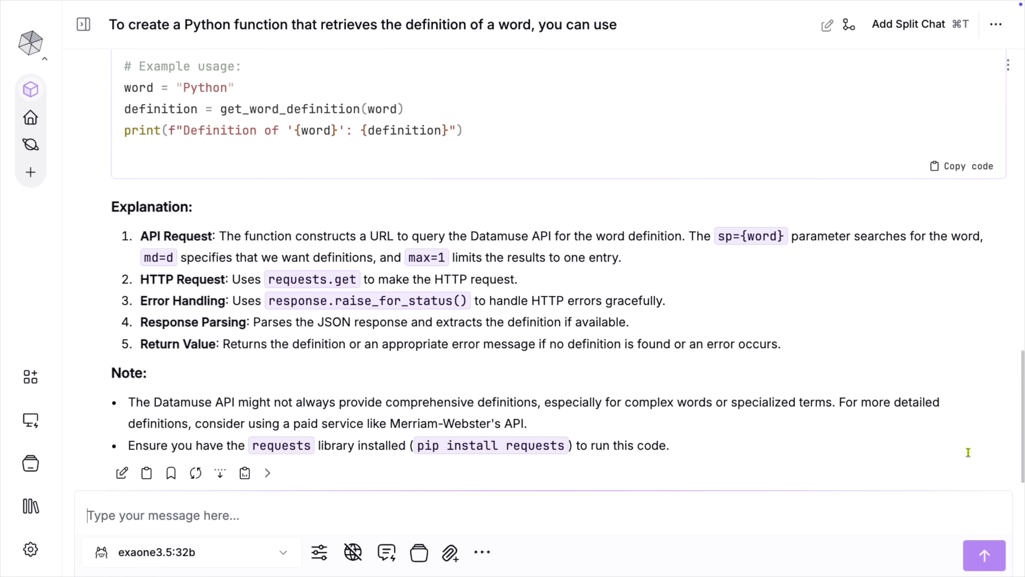
Step: Regenerate the Python reply as a new branch and display the branch graph
{"action": "left_click", "coordinate": [196, 473]}
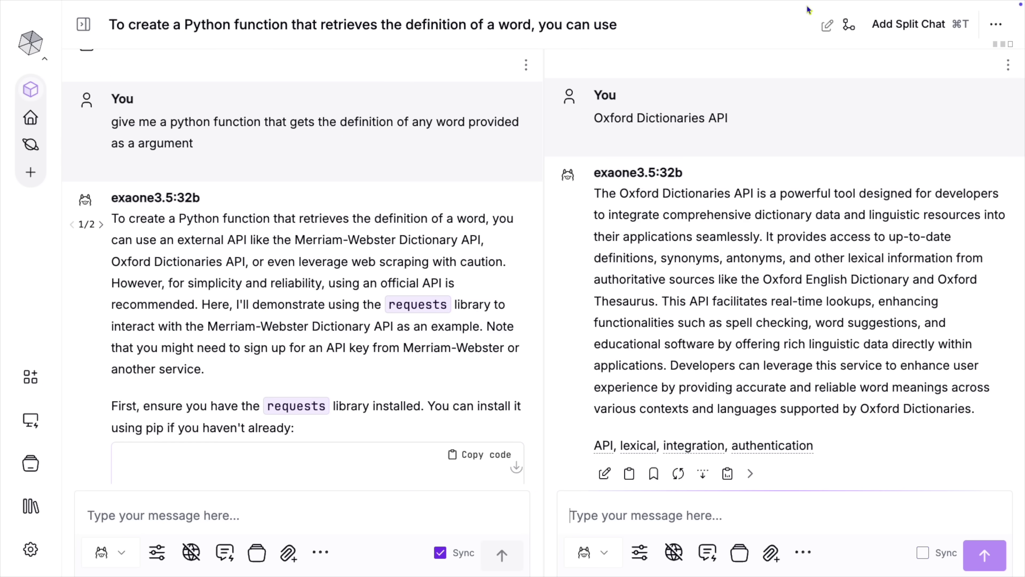
{"action": "left_click", "coordinate": [849, 26]}
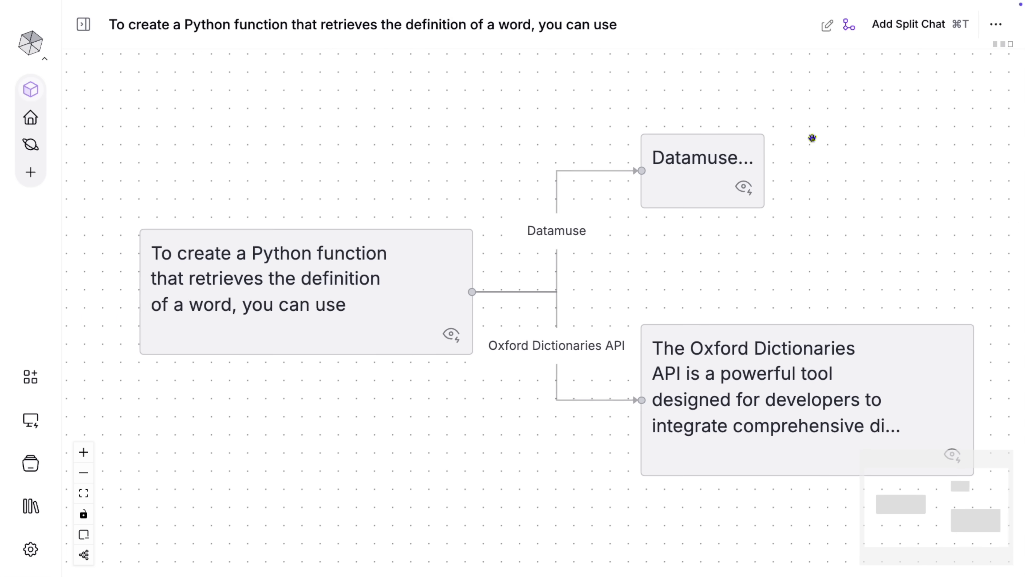
Step: Pan the branch graph and open the Oxford Dictionaries API branch's chat
{"action": "left_click_drag", "start_coordinate": [848, 202], "coordinate": [732, 144]}
{"action": "left_click", "coordinate": [671, 295]}
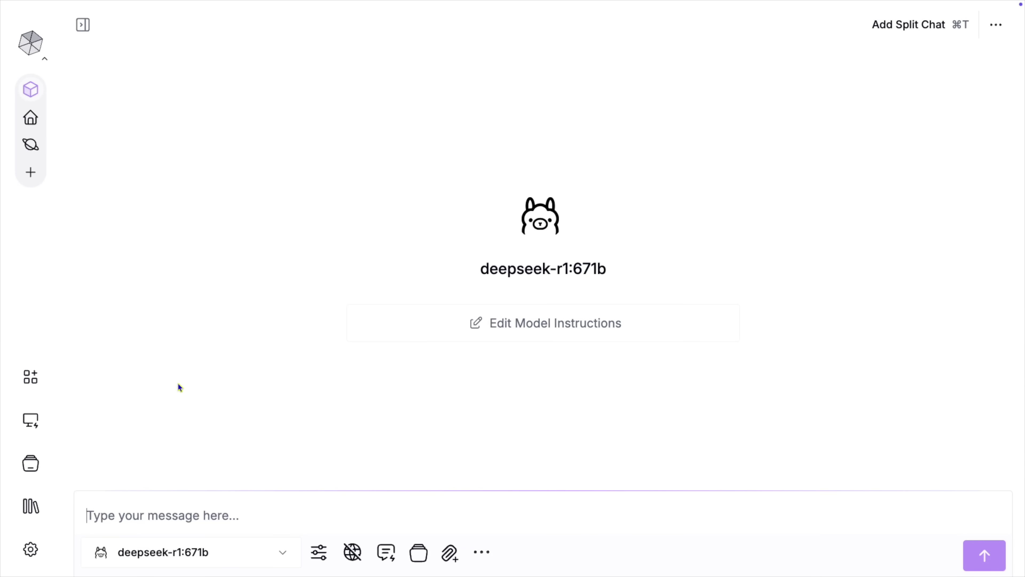
Step: Ask deepseek-r1:671b which train is faster: 120 miles in 2 hours or 90 miles in 1.5 hours
{"action": "type", "text": "if a train travels 120 miles in 2"}
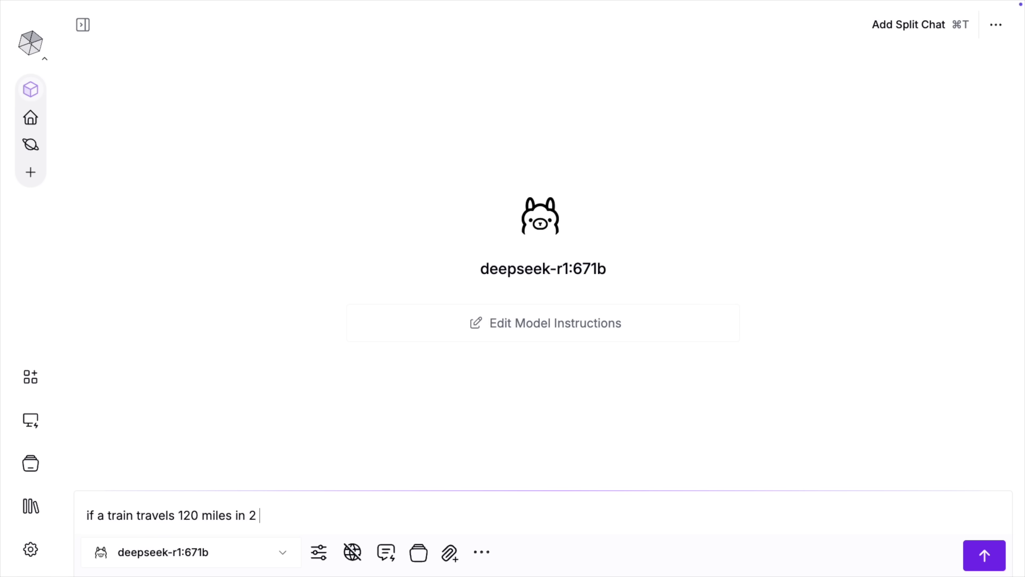
{"action": "type", "text": " hours heading west and another train travels 90 "}
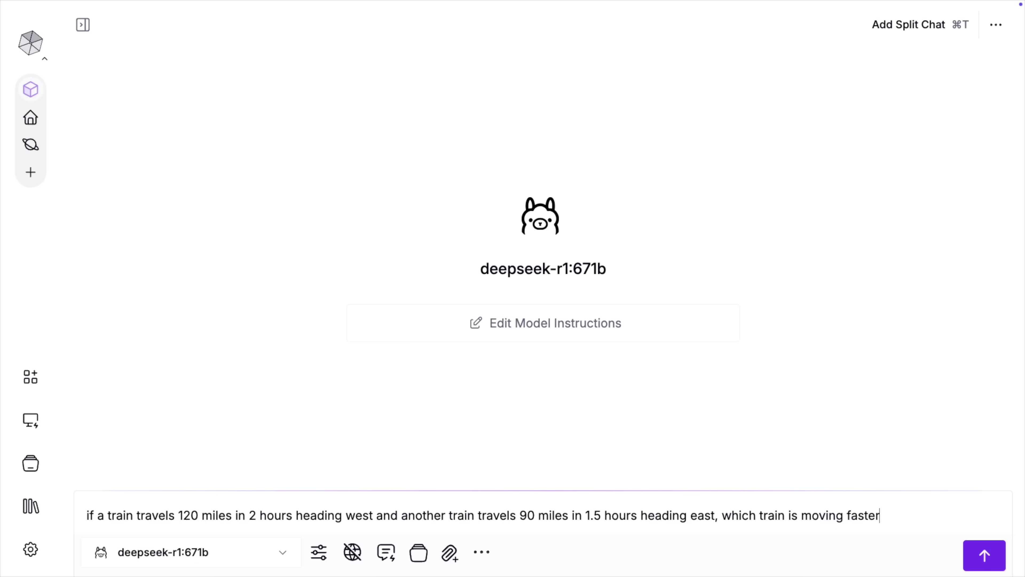
{"action": "type", "text": "miles in 1.5 hours heading east, which train is moving faster"}
{"action": "key", "text": "Return"}
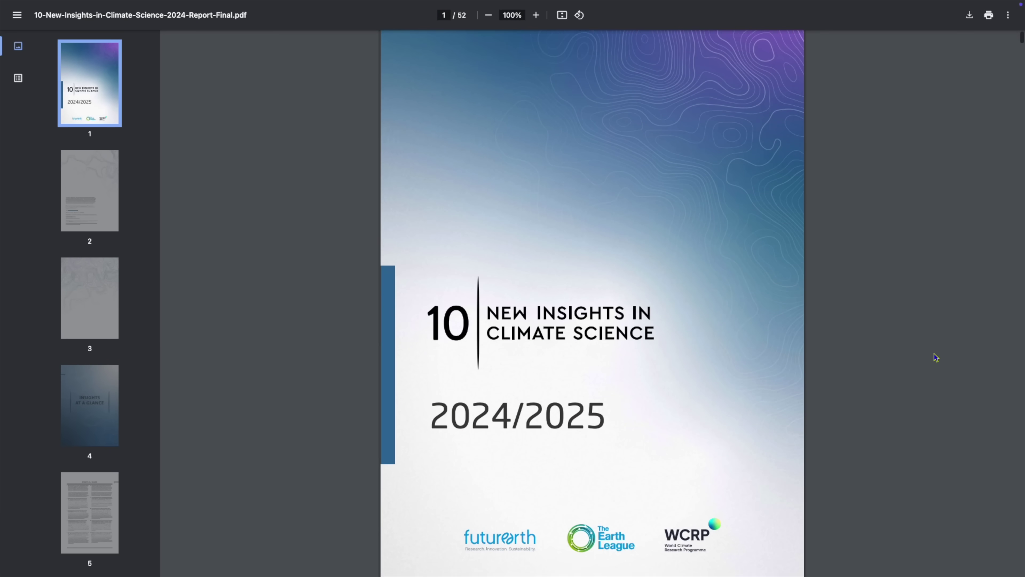
Step: Skim the Climate Science Insights 2024 Report PDF and add it to the Collected PDFs stack
{"action": "scroll", "coordinate": [936, 356], "scroll_direction": "down", "scroll_amount": 20}
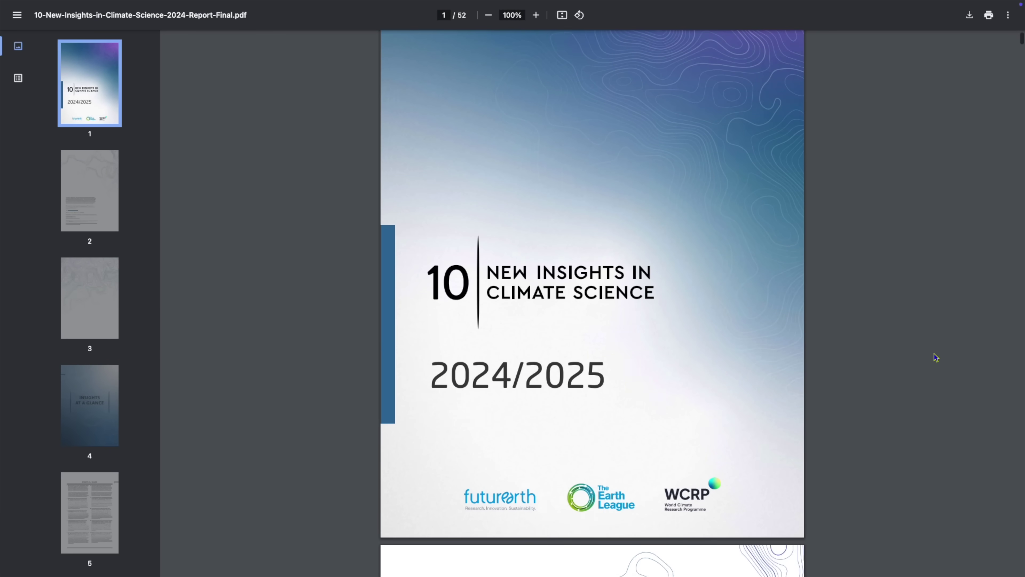
{"action": "scroll", "coordinate": [935, 357], "scroll_direction": "down", "scroll_amount": 15}
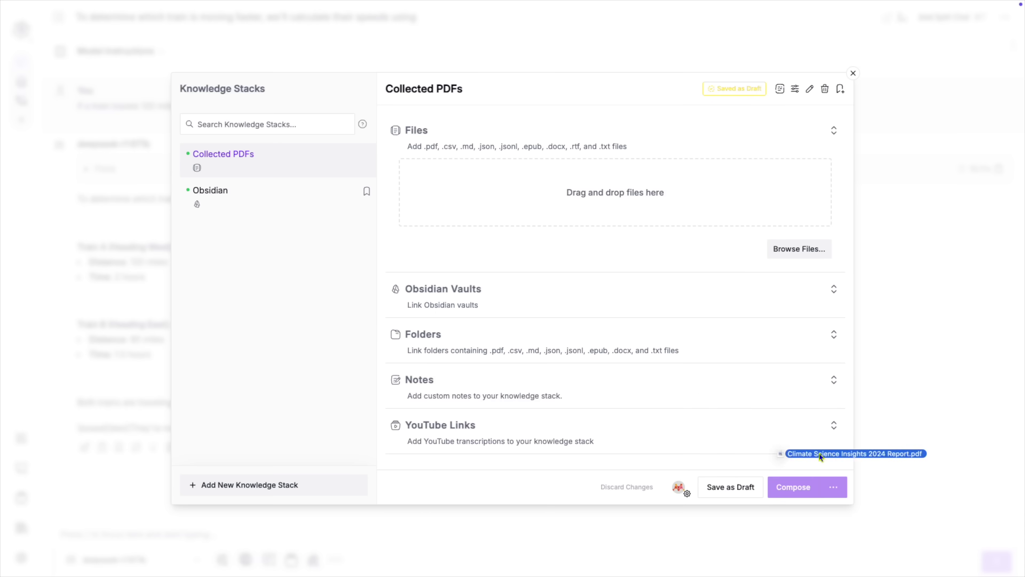
{"action": "left_click_drag", "start_coordinate": [815, 455], "coordinate": [711, 210]}
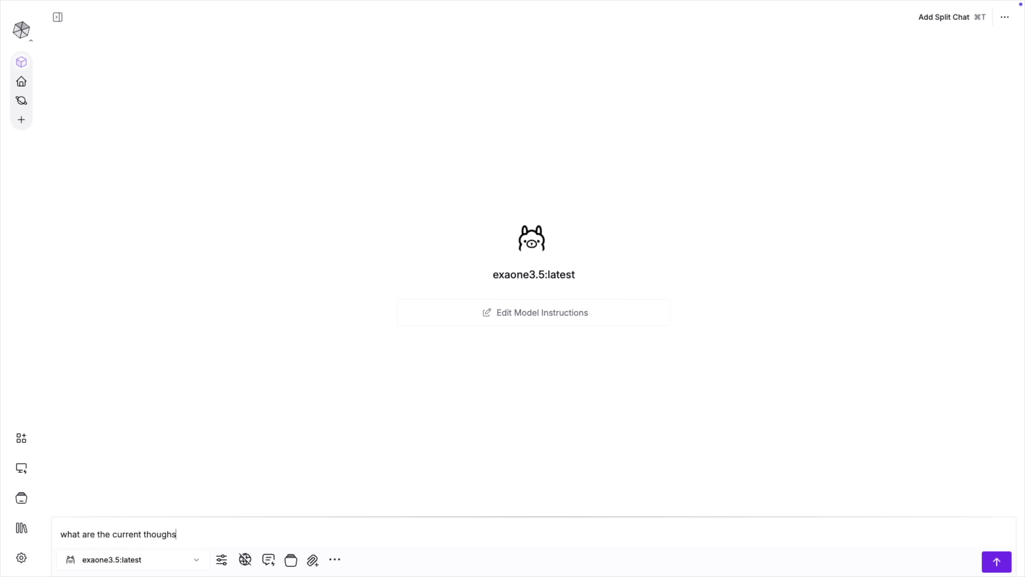
Step: Send the current climate science question and expand the answer's report citations
{"action": "type", "text": "e scienc"}
{"action": "key", "text": "Return"}
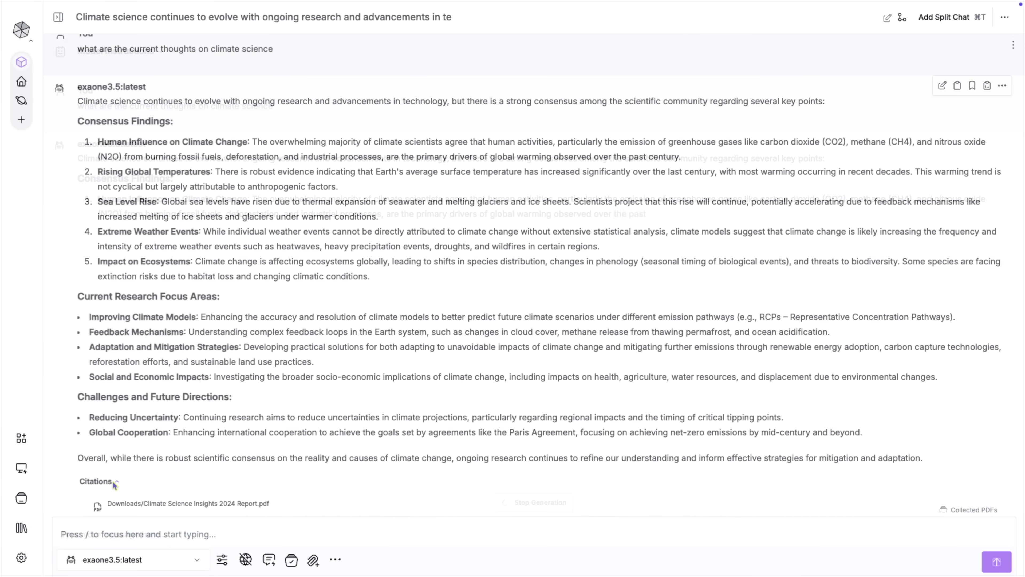
{"action": "left_click", "coordinate": [112, 481]}
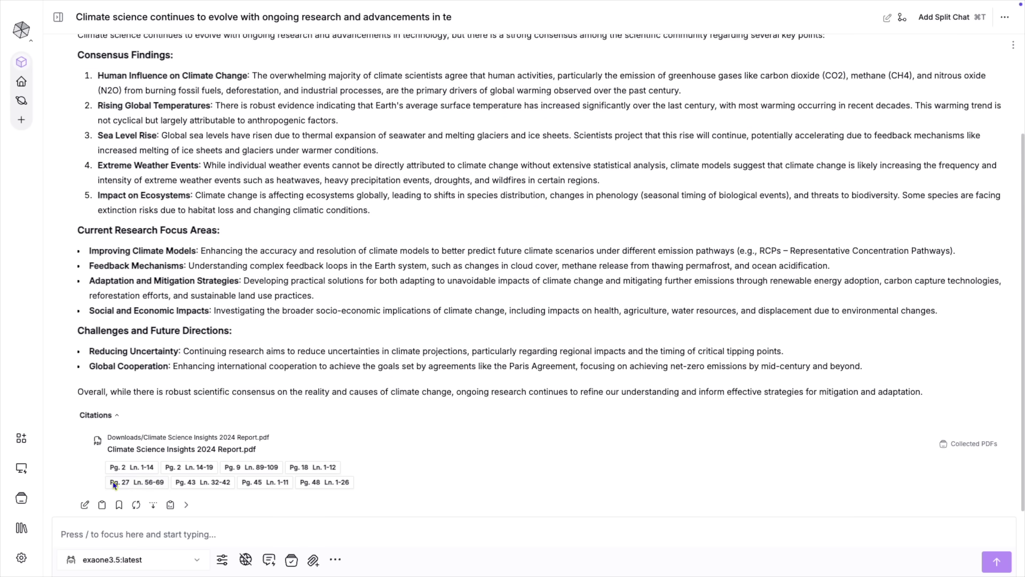
Step: Ask how this compares with the latest IPCC report, then bring up the Knowledge Stacks manager
{"action": "type", "text": "/how does this compare  to the ipcc latest report"}
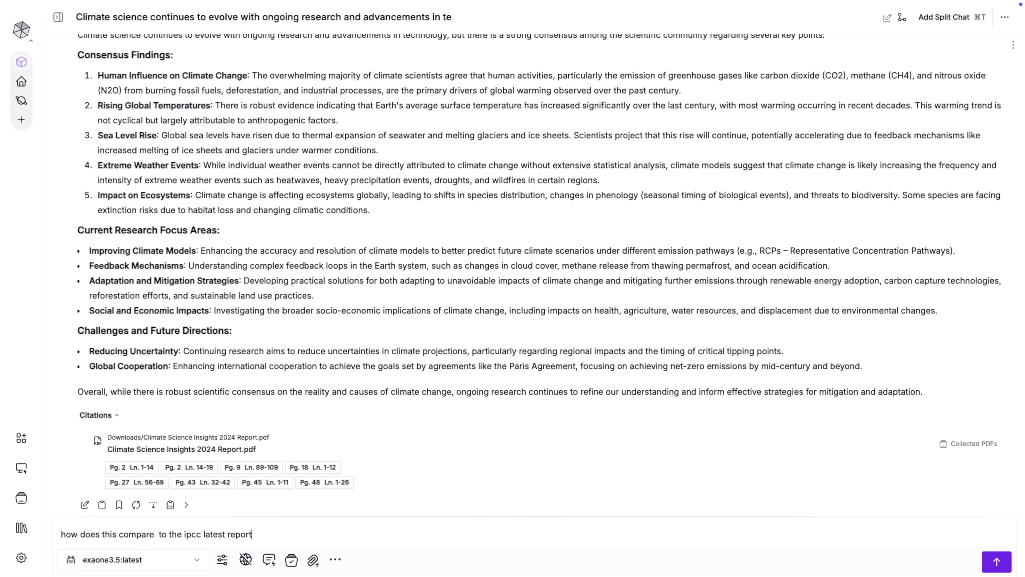
{"action": "key", "text": "Return"}
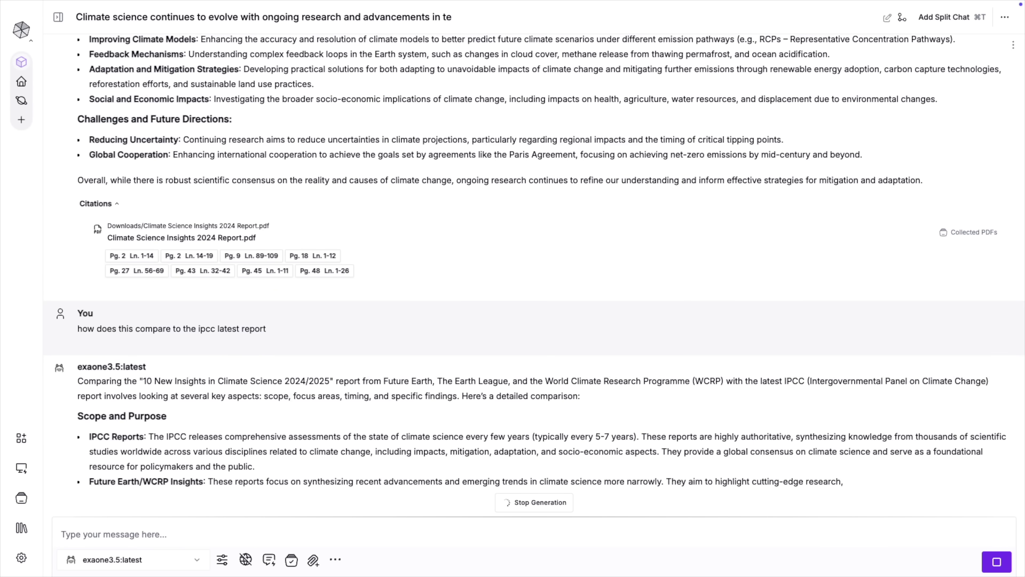
{"action": "left_click", "coordinate": [20, 499]}
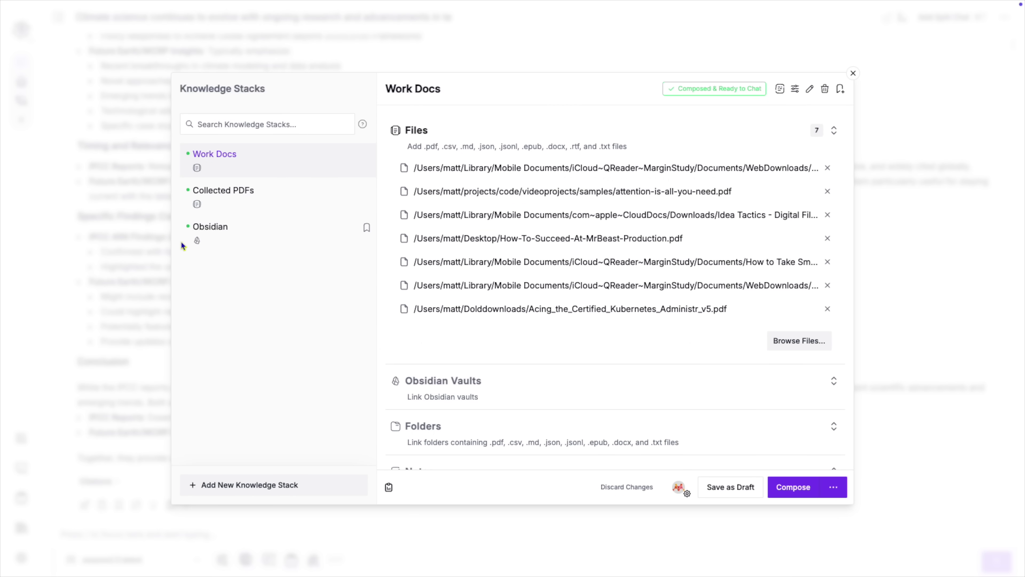
Step: Show the Obsidian knowledge stack's details instead of Work Docs
{"action": "left_click", "coordinate": [212, 228]}
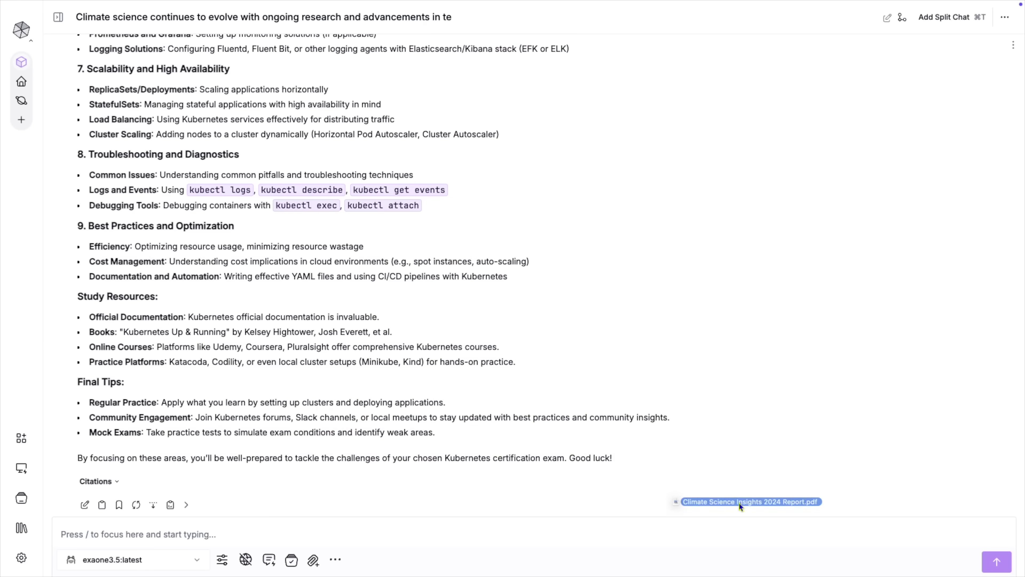
Step: Attach the climate science PDF and send 'what are the most important parts of this doc'
{"action": "left_click_drag", "start_coordinate": [739, 503], "coordinate": [587, 537]}
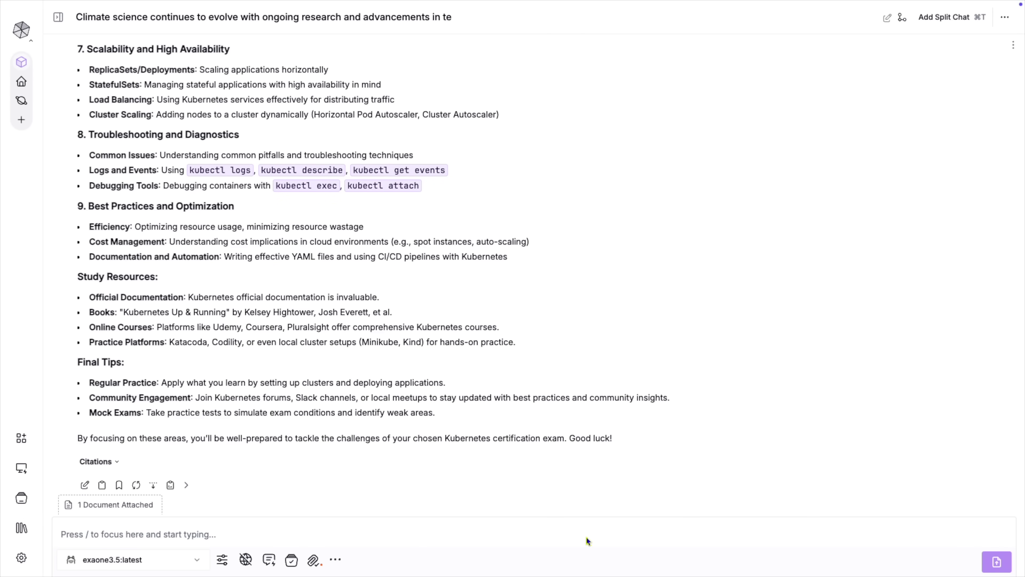
{"action": "left_click", "coordinate": [165, 541]}
{"action": "type", "text": "what are the most important parts of this doc"}
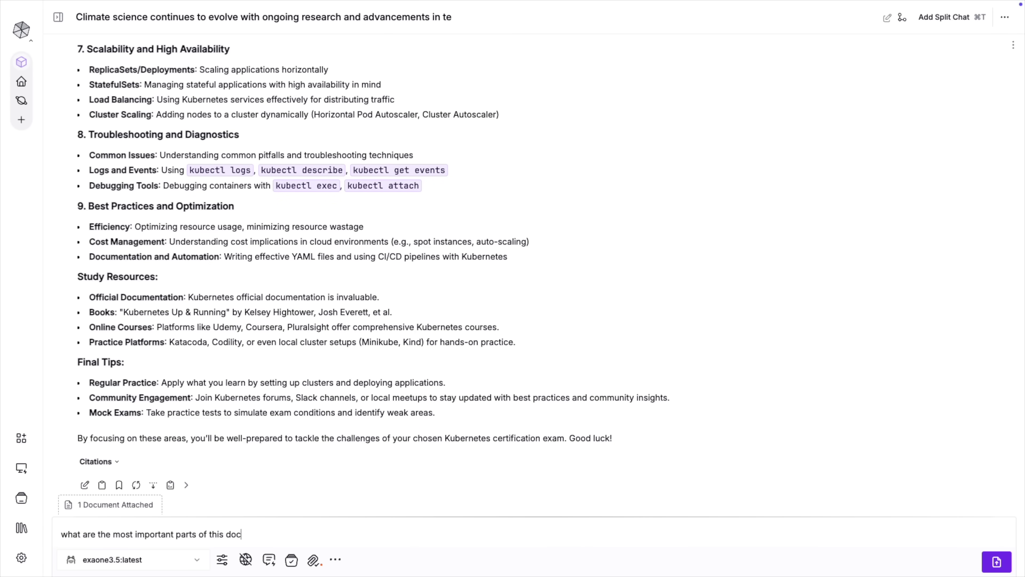
{"action": "key", "text": "Return"}
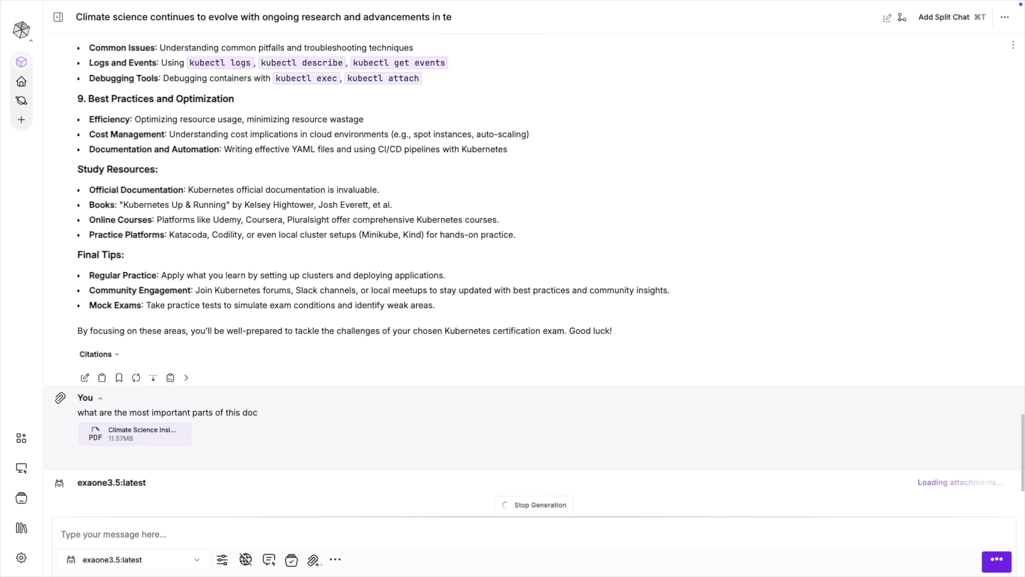